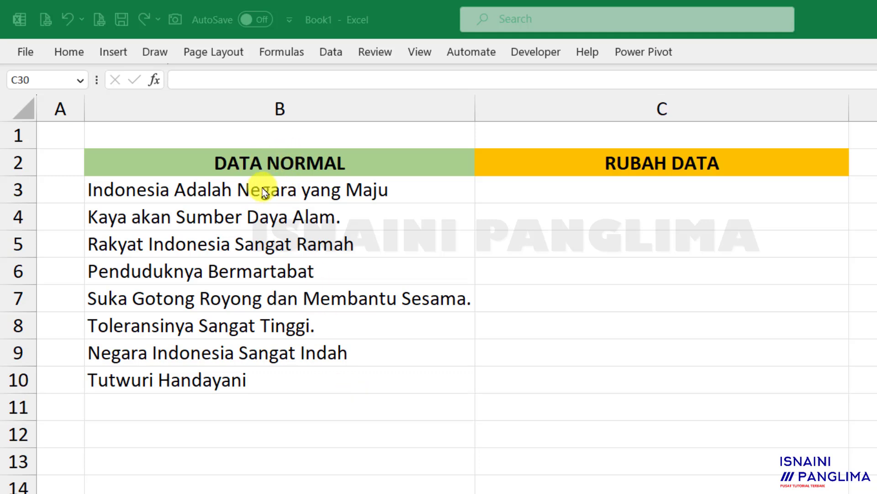
Select the DATA NORMAL sentences in column B, then narrow the selection to B3
click(162, 192)
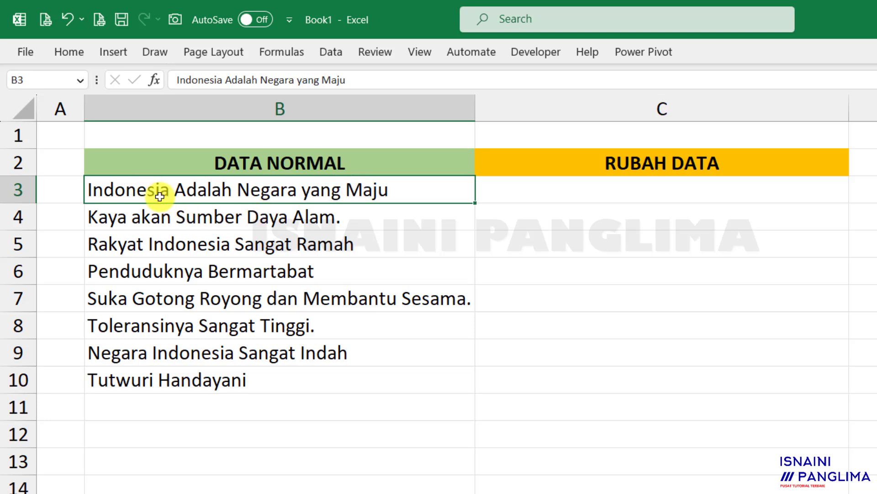
drag(157, 196, 165, 384)
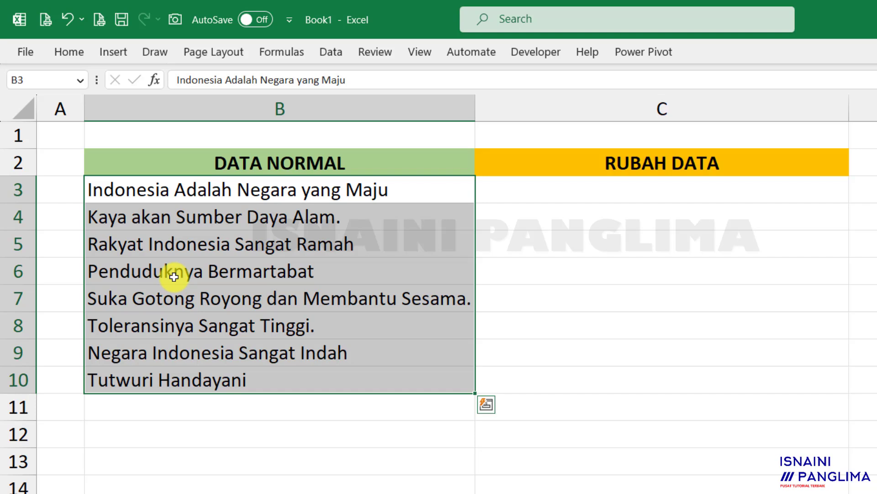
click(105, 191)
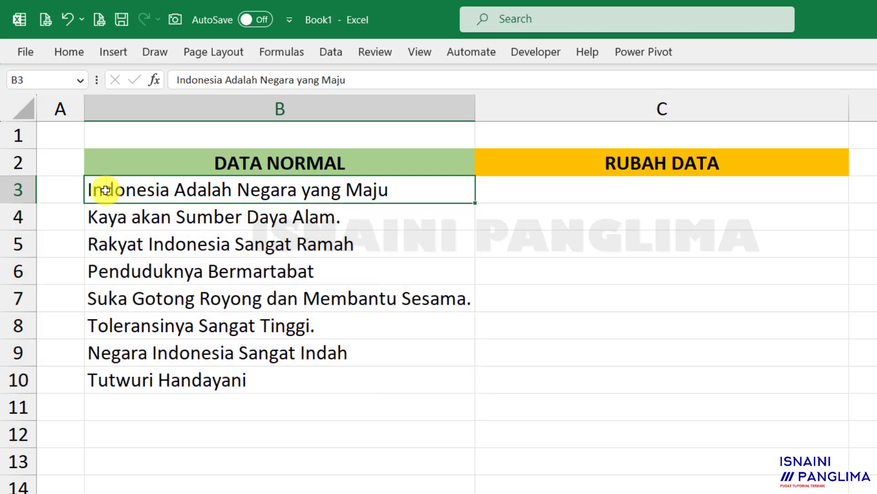
Delete the spaces in the B3 sentence by hand, undo the edit, and select C3
double_click(175, 190)
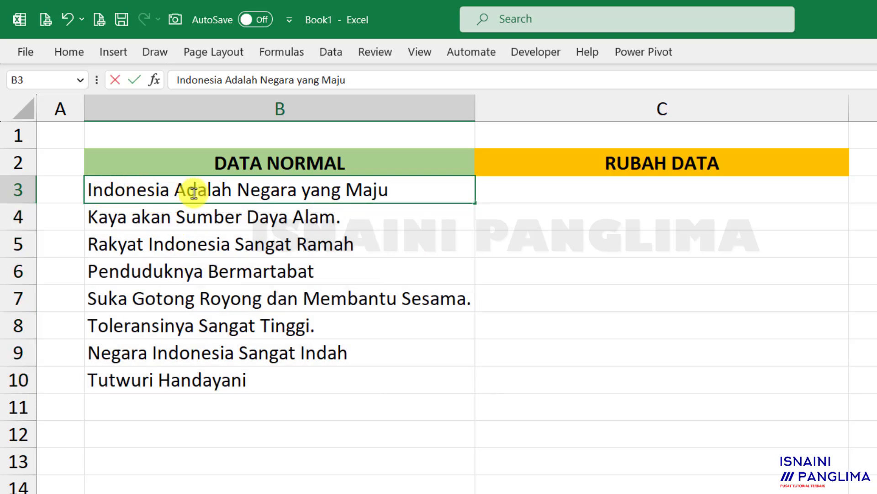
key(BackSpace)
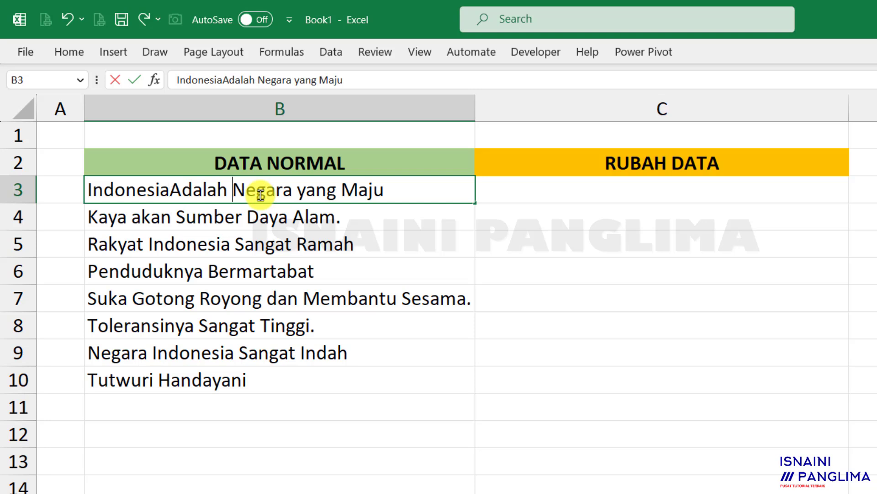
key(BackSpace)
key(ctrl+Right)
key(BackSpace)
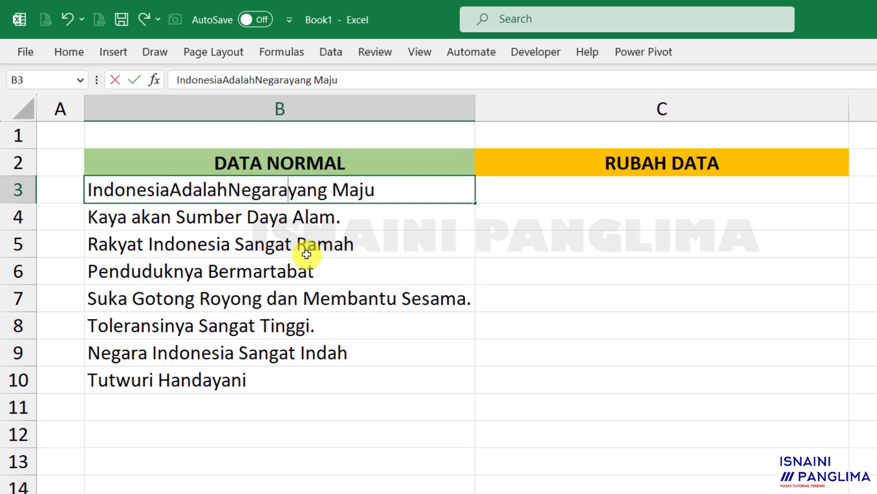
key(ctrl+Right)
key(BackSpace)
key(Return)
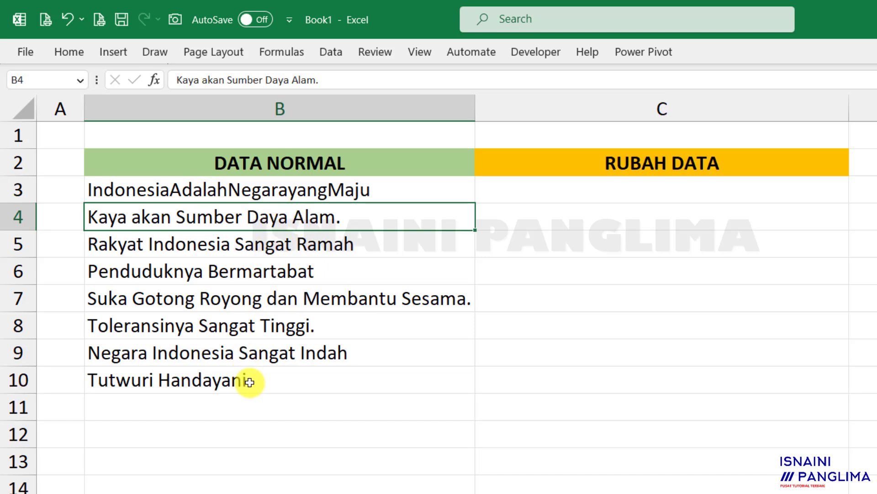
key(ctrl+z)
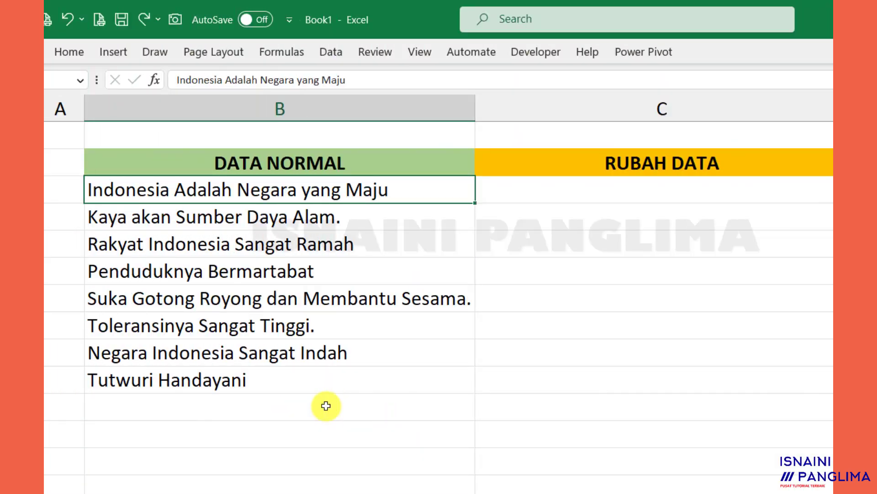
click(564, 186)
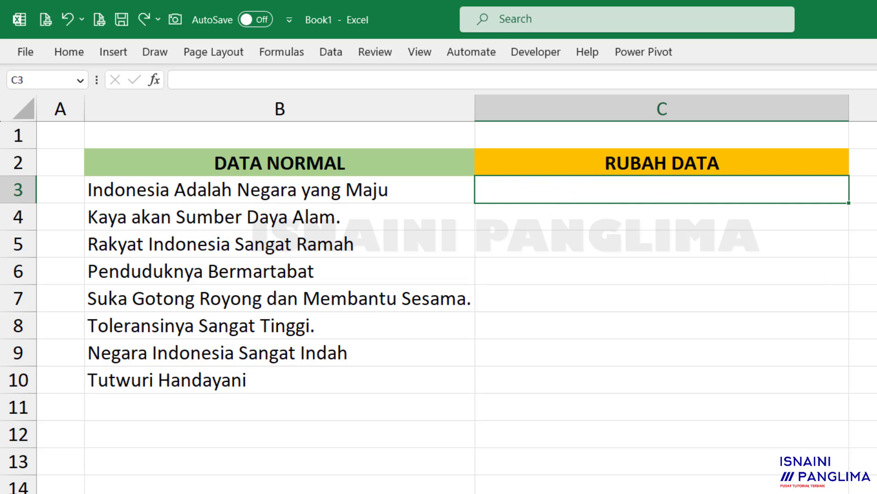
Enter =SUBSTITUTE(B3," ","") in C3 so it shows IndonesiaAdalahNegarayangMaju
text(=)
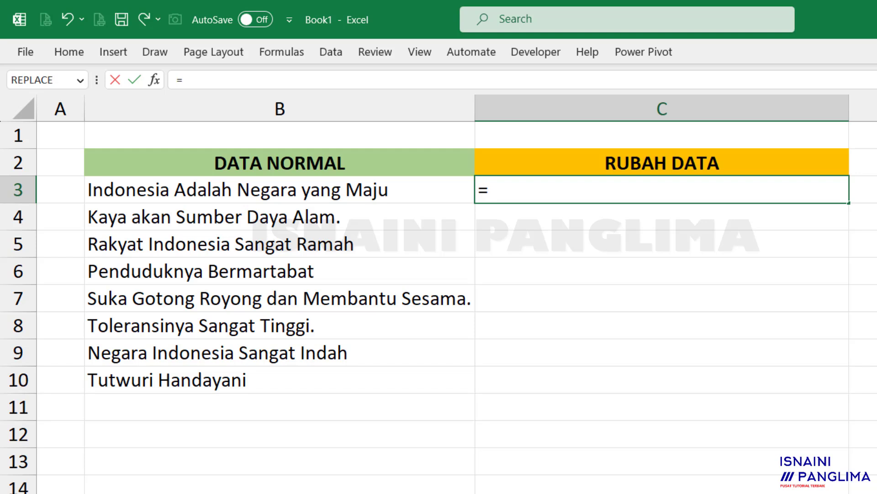
text(SUBST)
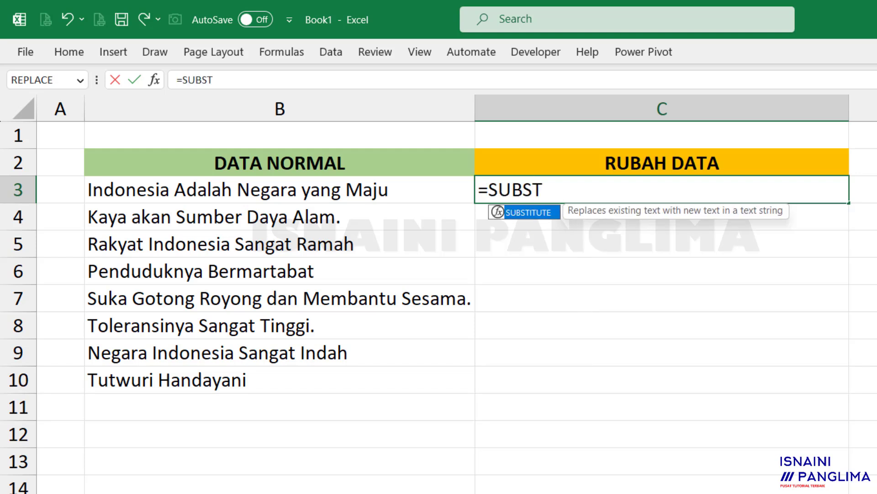
double_click(536, 213)
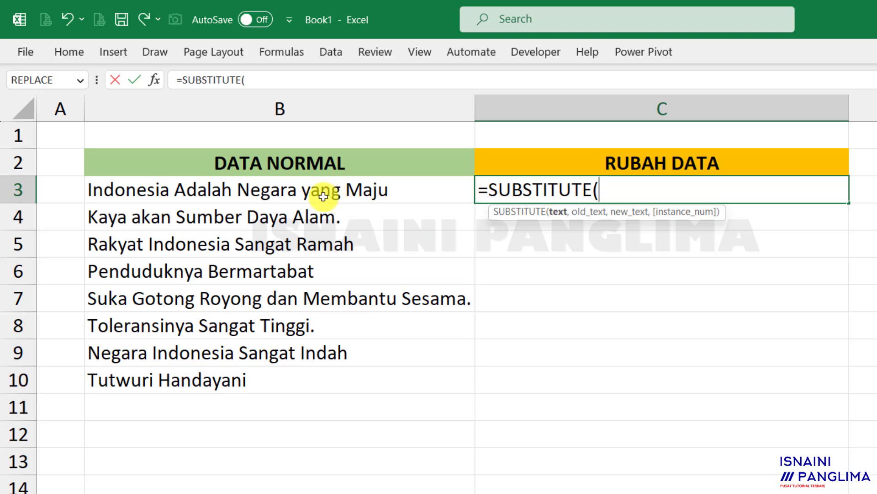
click(310, 196)
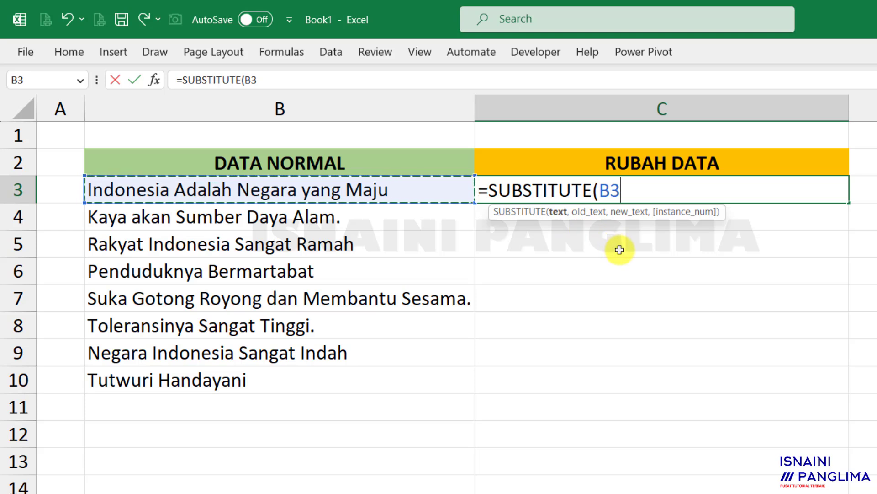
key(alt+Return)
text(,)
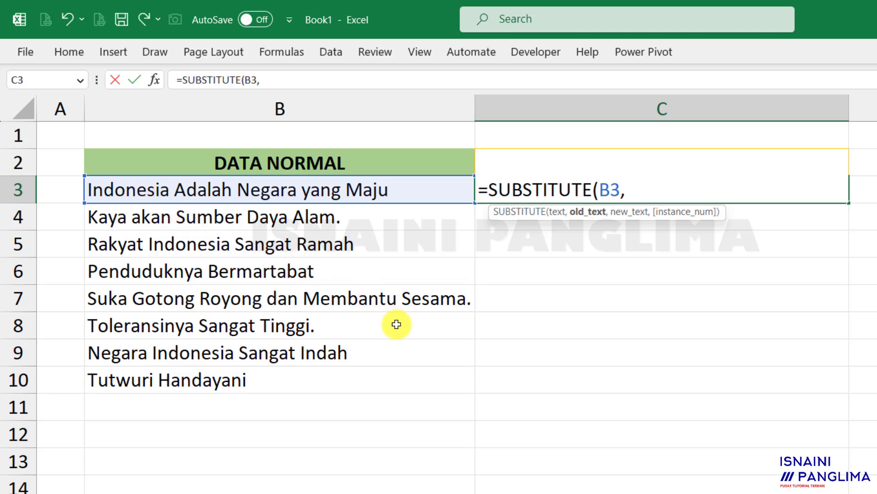
text(")
text( ")
text(,)
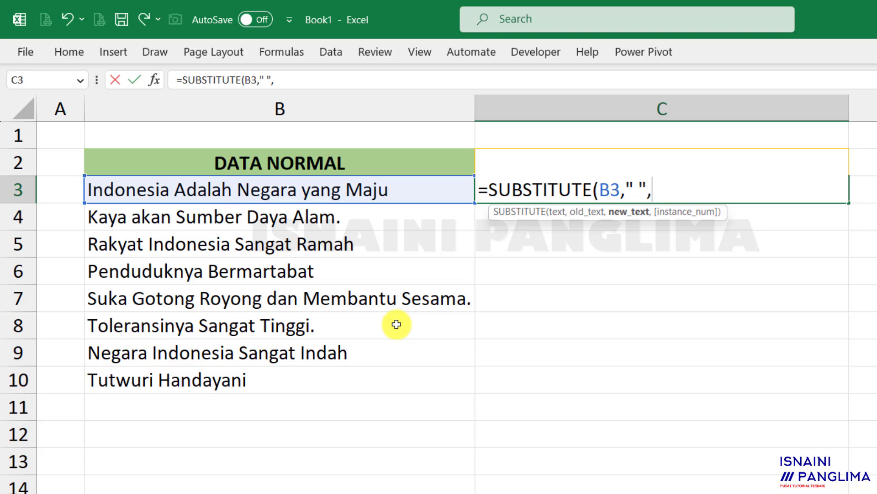
text(")
text("))
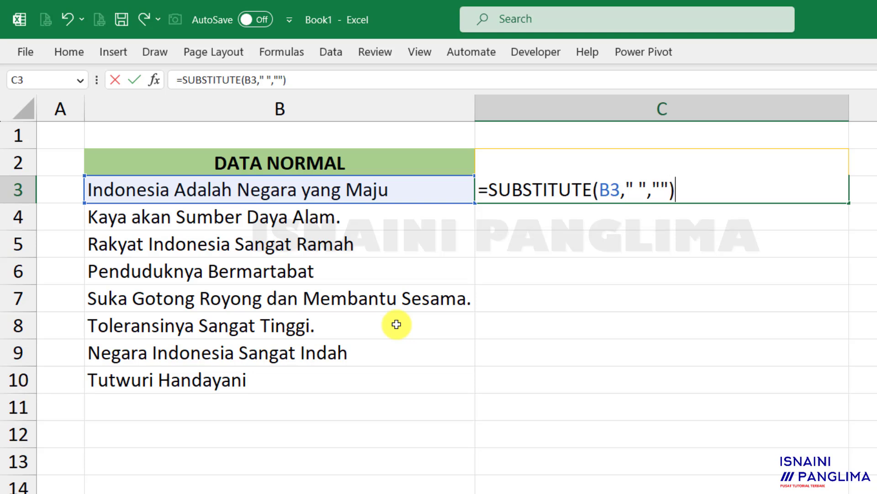
key(Return)
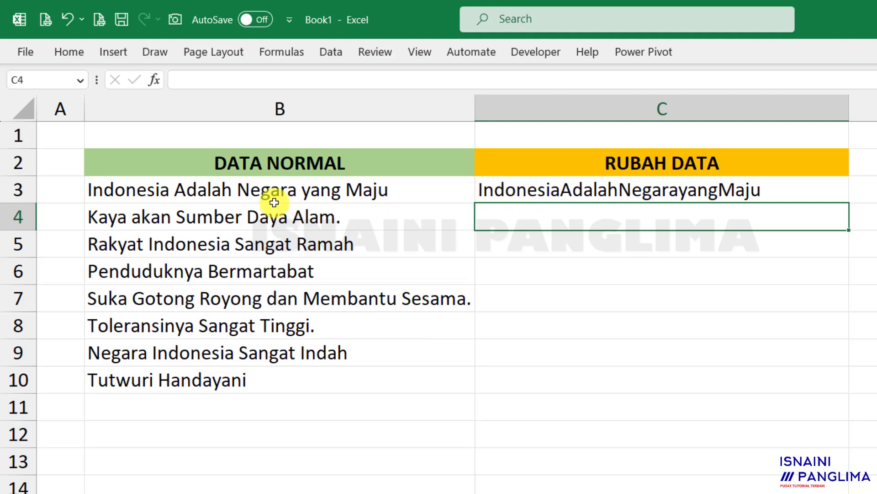
Fill the C3 SUBSTITUTE formula down through C10, then reselect C3 to review it
click(801, 193)
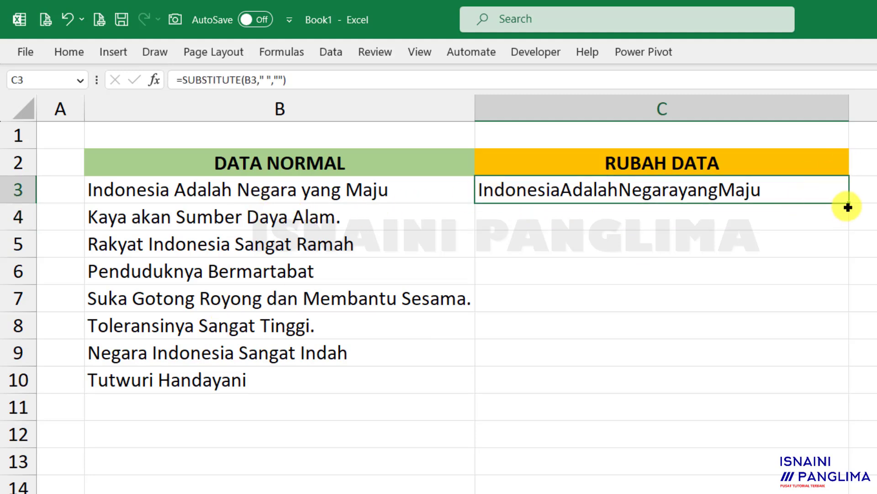
double_click(848, 207)
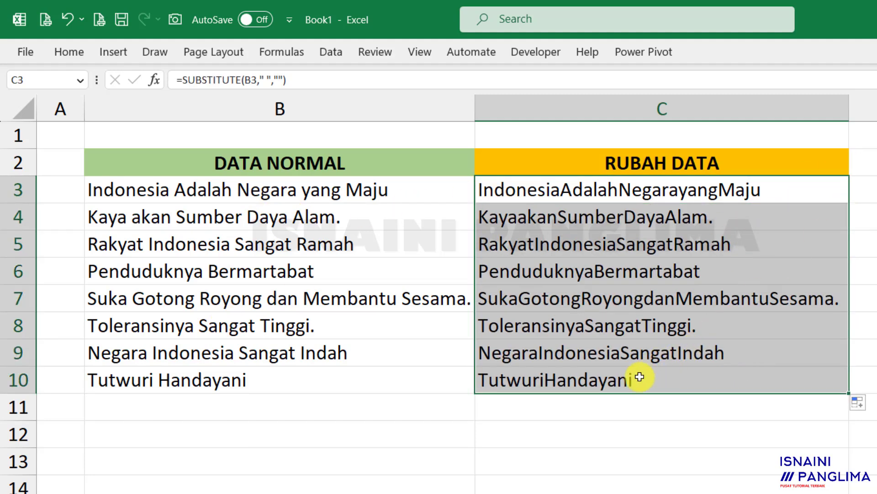
click(543, 411)
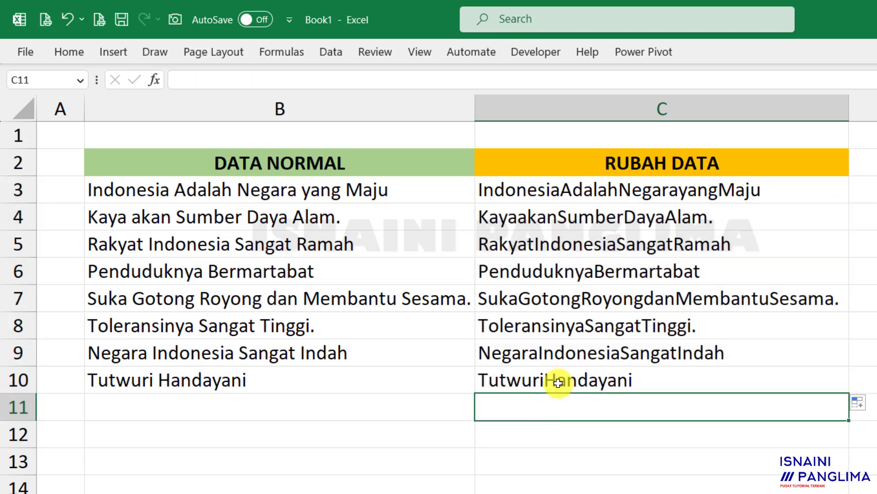
click(568, 190)
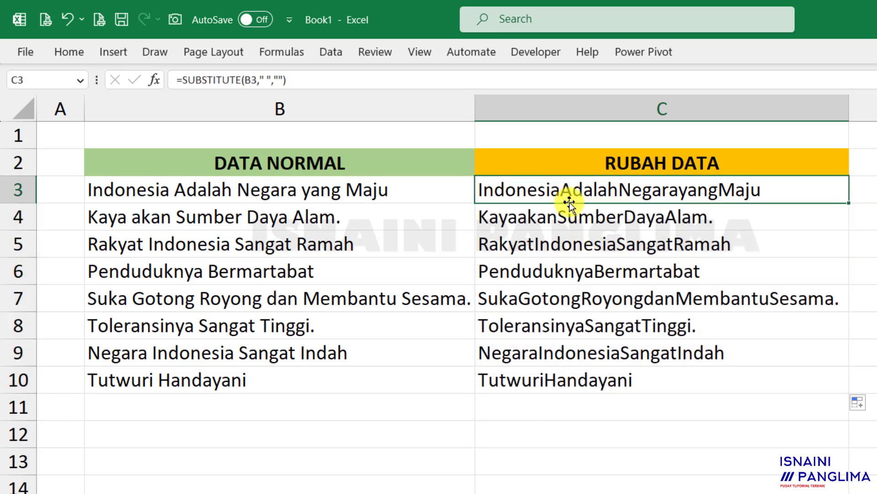
key(F2)
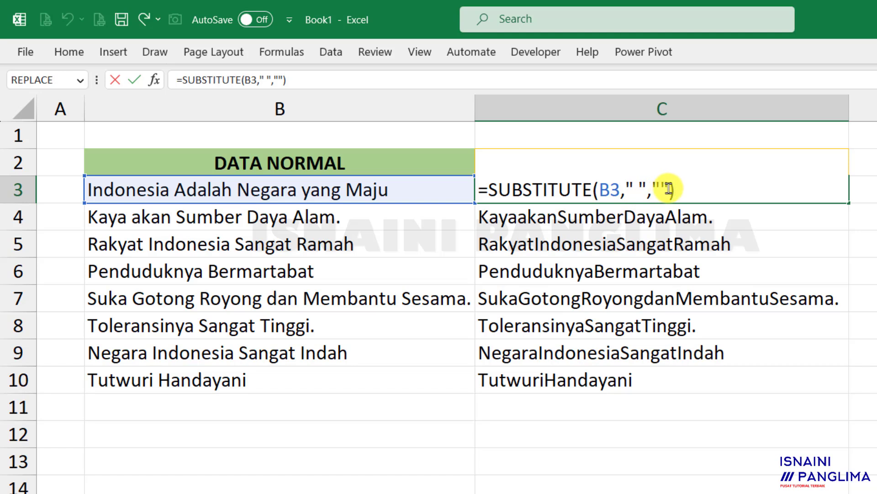
key(Return)
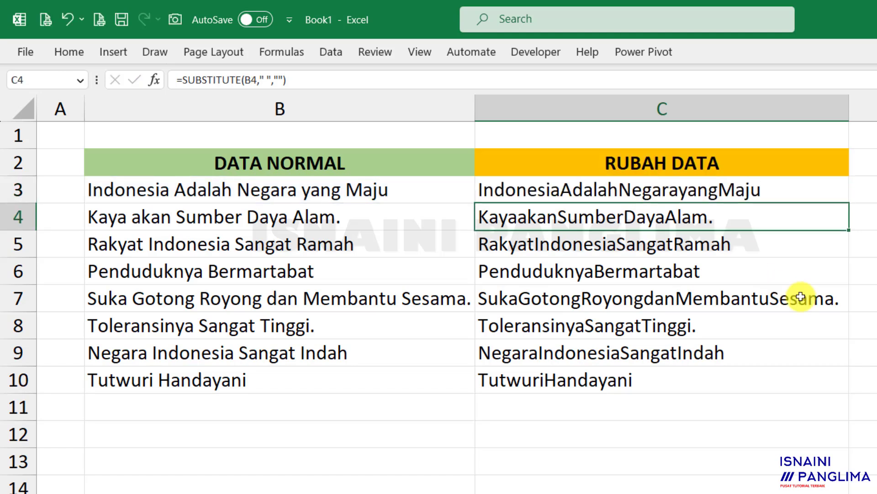